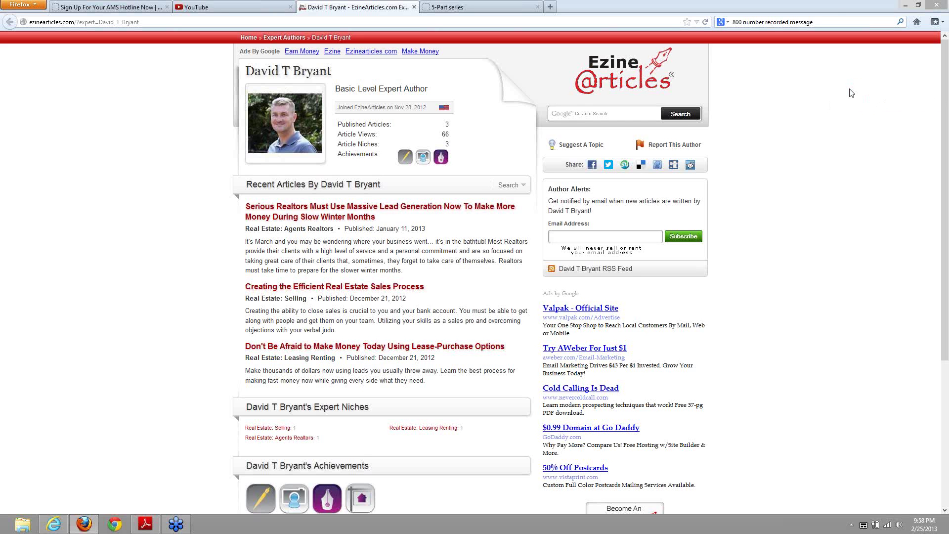
# Step: Switch to the '5-Part series' tab showing the $97 realtor teleseminar series page
pyautogui.press('super+c')
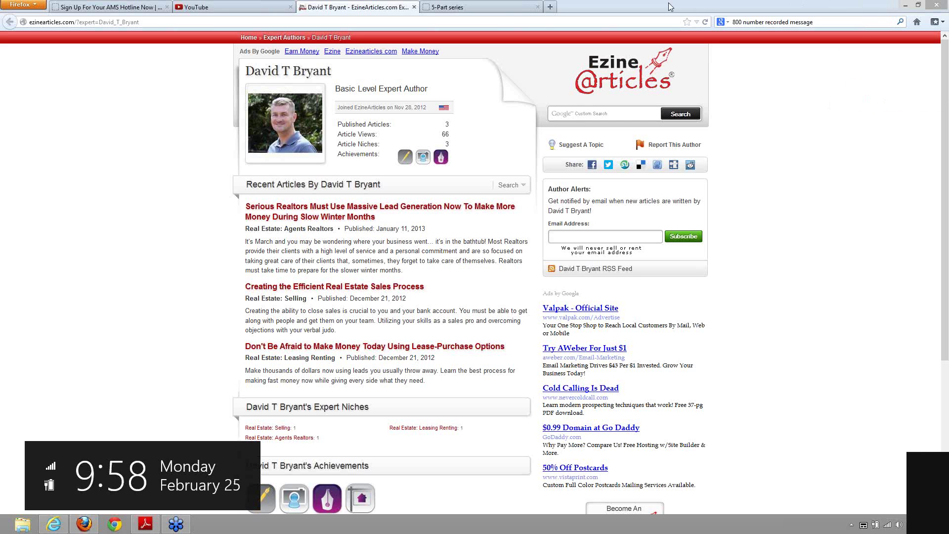
pyautogui.click(512, 10)
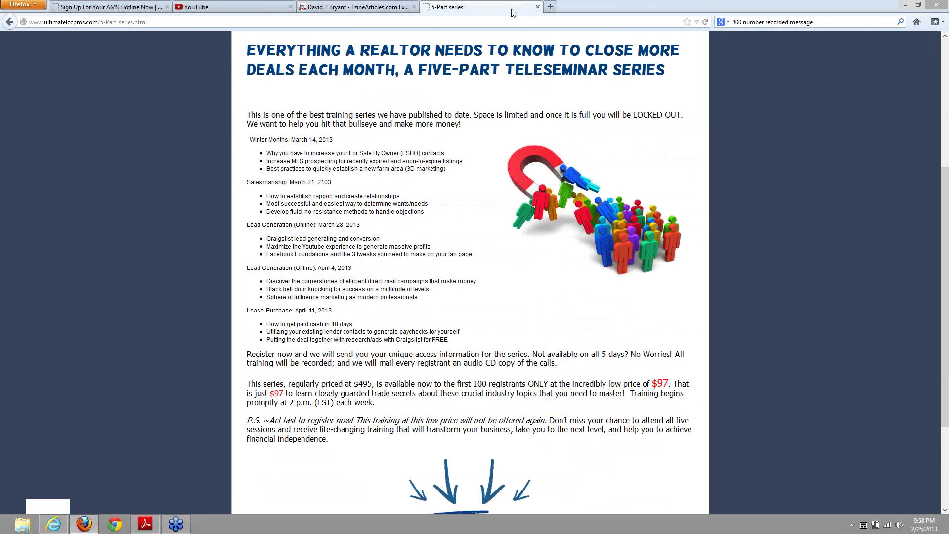